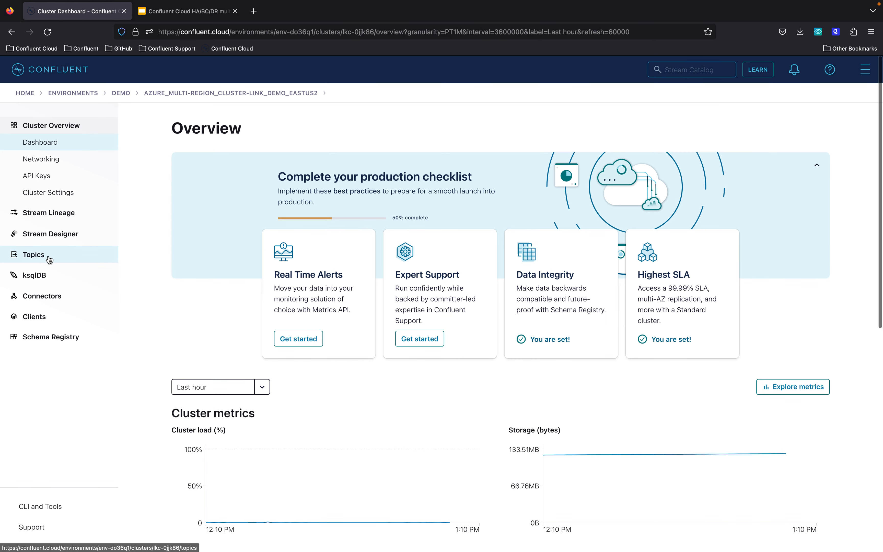
Step: Review the topic lists of the eastus2 and westus2 clusters in the demo environment
{"action": "left_click", "coordinate": [50, 255]}
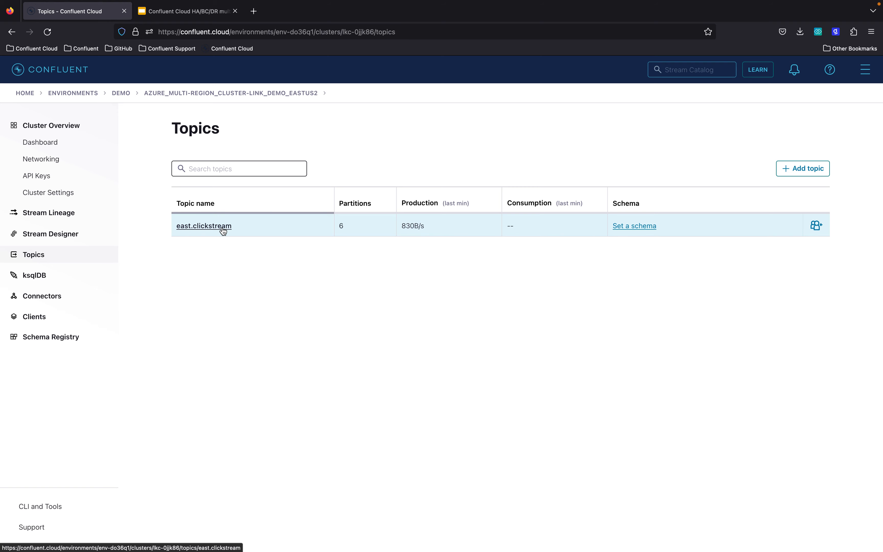
{"action": "left_click", "coordinate": [122, 93]}
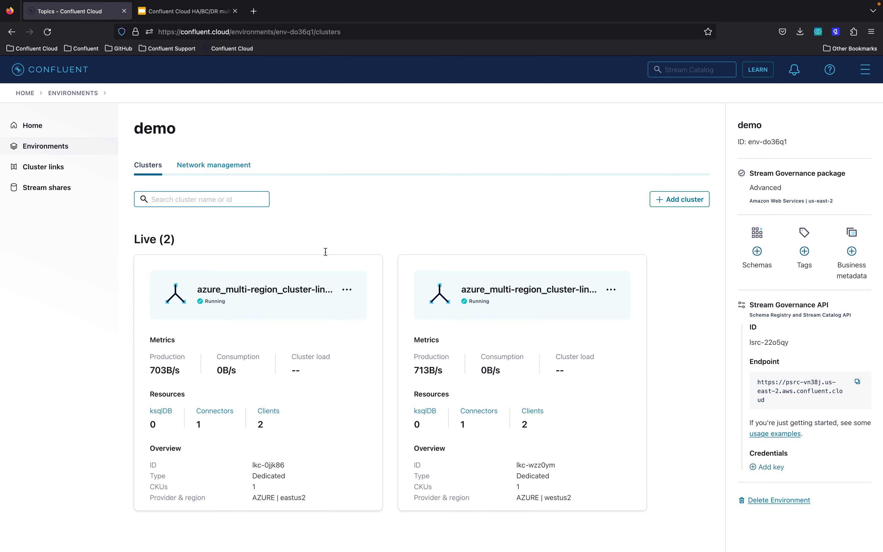
{"action": "left_click", "coordinate": [502, 292]}
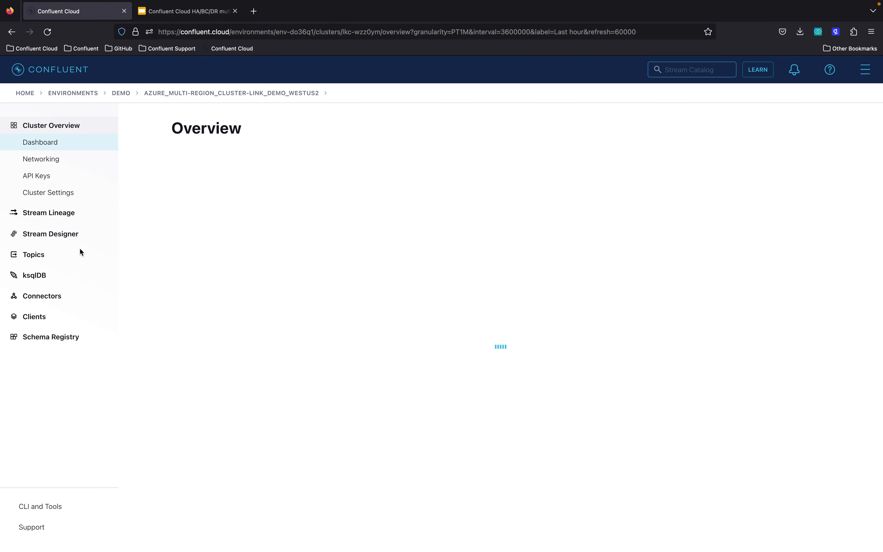
{"action": "left_click", "coordinate": [86, 255]}
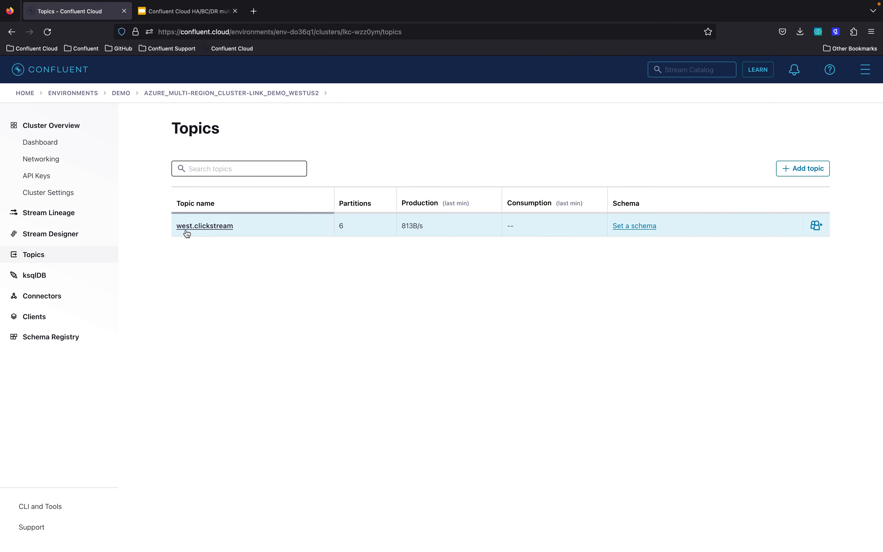
{"action": "left_click", "coordinate": [122, 94]}
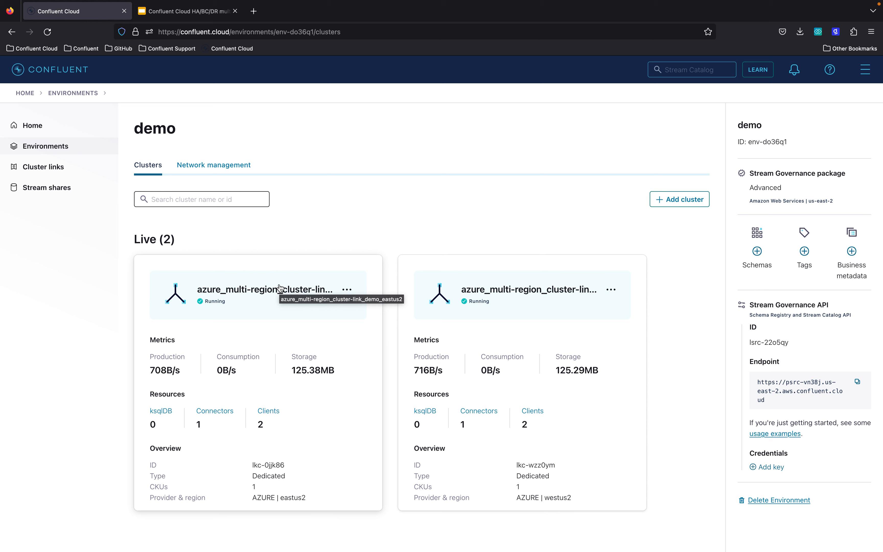
Step: Start a new cluster link with azure_multi-region_cluster-link_demo_eastus2 in the demo environment as its source cluster
{"action": "left_click", "coordinate": [60, 169]}
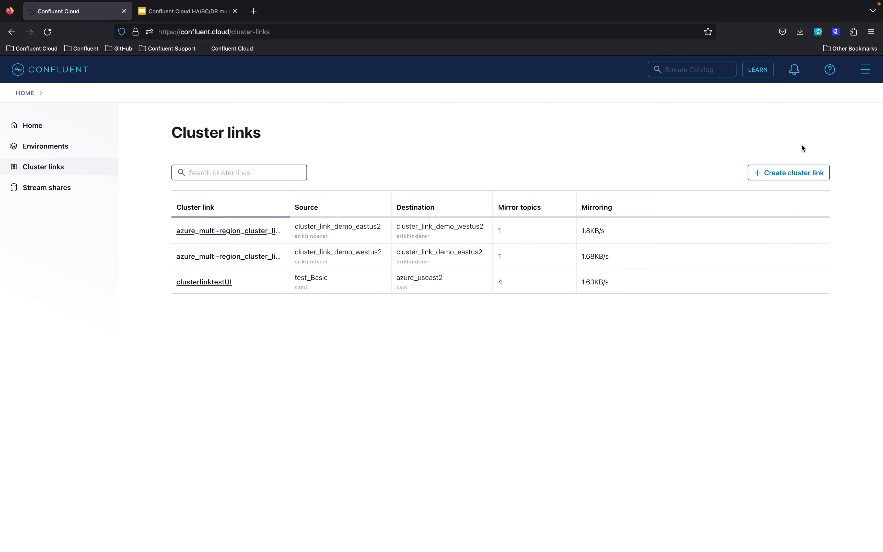
{"action": "left_click", "coordinate": [780, 174]}
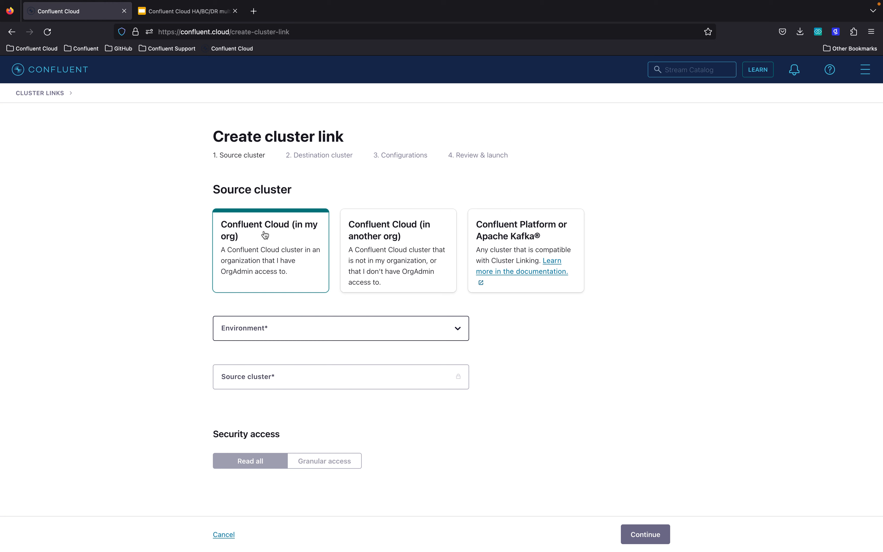
{"action": "left_click", "coordinate": [285, 330]}
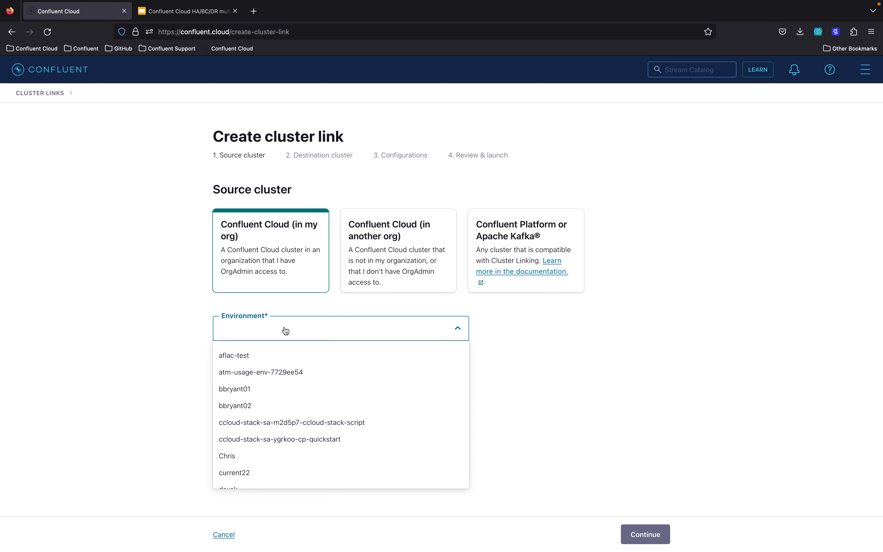
{"action": "type", "text": "demo"}
{"action": "left_click", "coordinate": [226, 375]}
{"action": "left_click", "coordinate": [268, 377]}
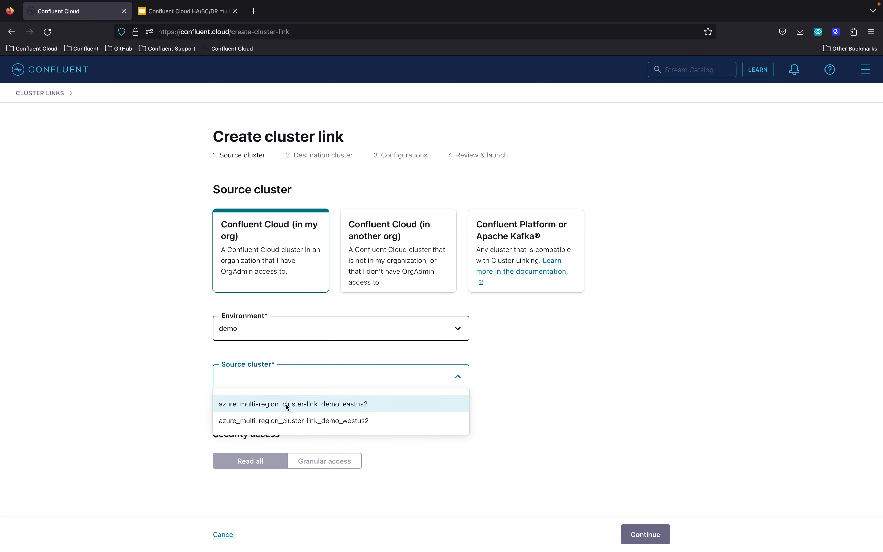
{"action": "left_click", "coordinate": [333, 404]}
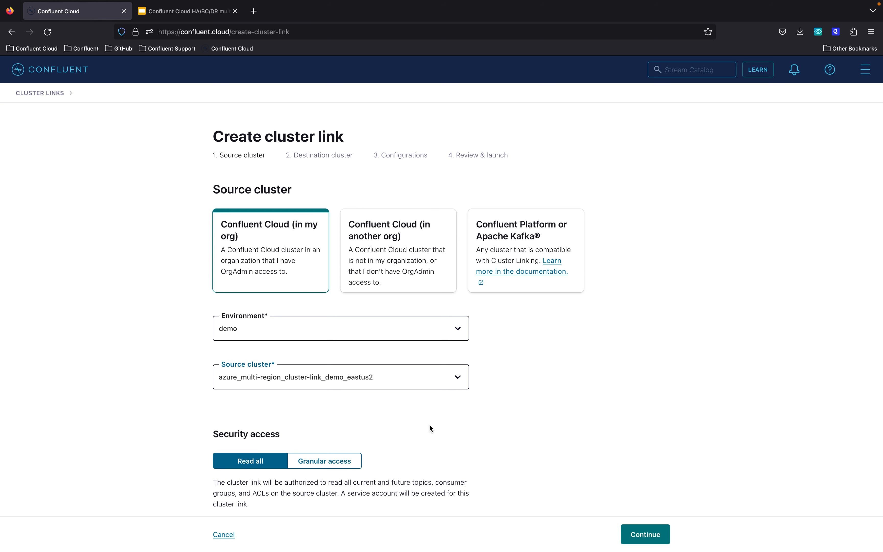
Step: Examine the Granular access ACL options for the source cluster and return security access to Read all
{"action": "scroll", "coordinate": [429, 425], "scroll_direction": "down", "scroll_amount": 1}
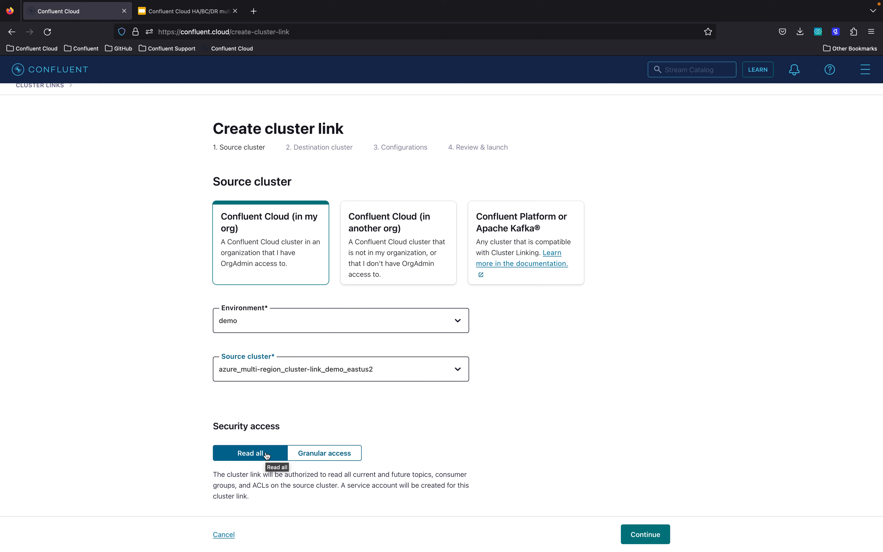
{"action": "left_click", "coordinate": [306, 454]}
{"action": "scroll", "coordinate": [369, 472], "scroll_direction": "down", "scroll_amount": 5}
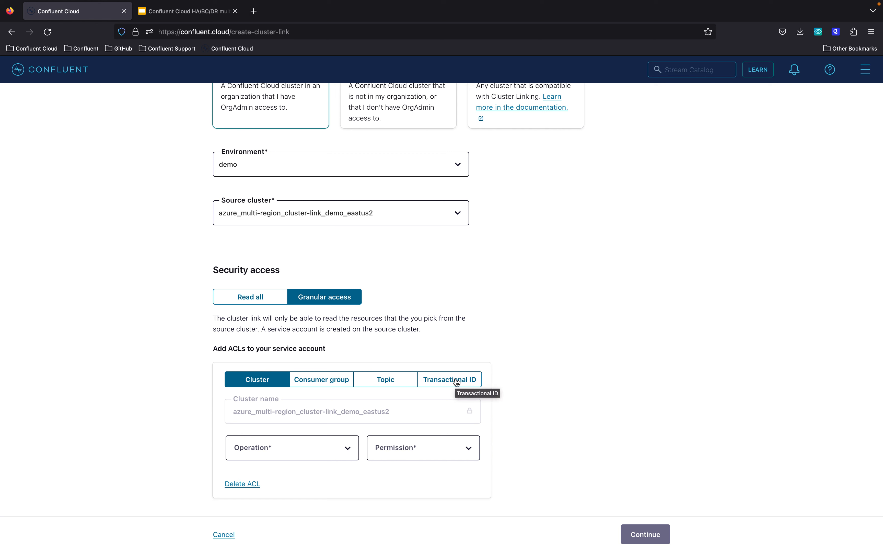
{"action": "left_click", "coordinate": [468, 448]}
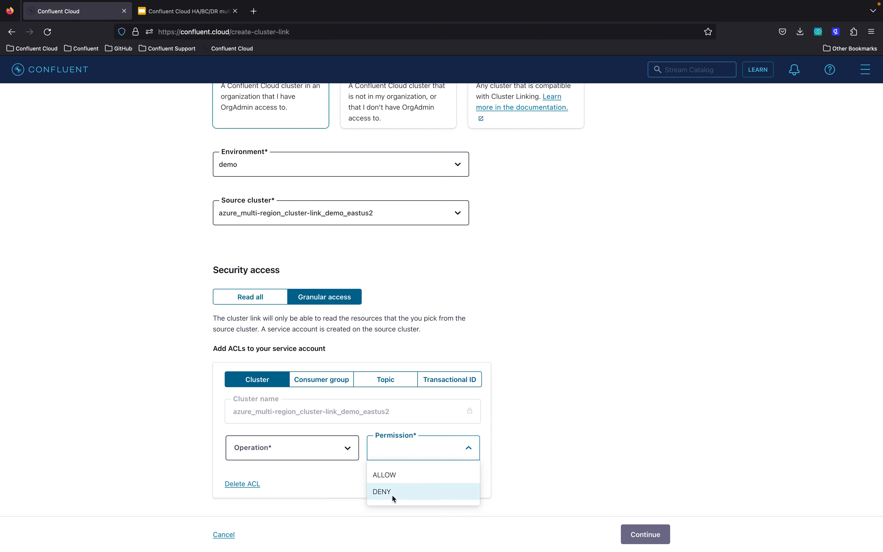
{"action": "left_click", "coordinate": [522, 454]}
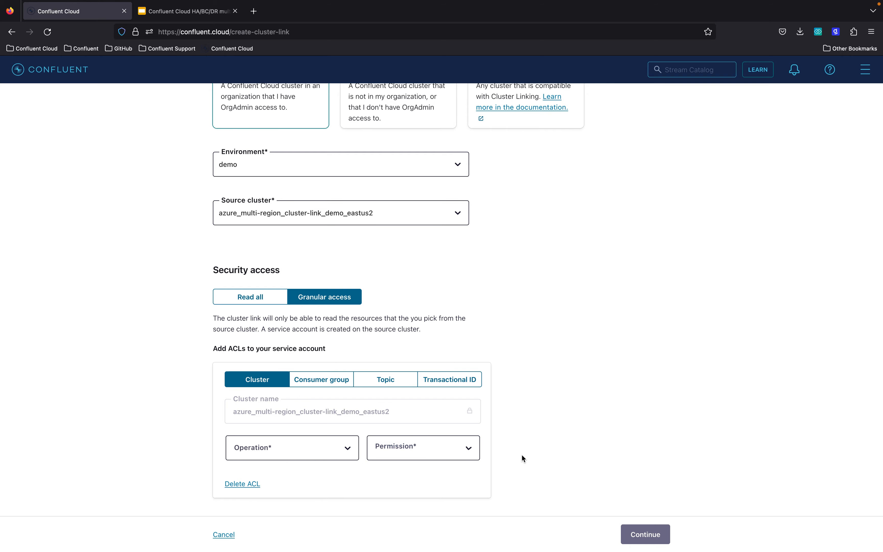
{"action": "scroll", "coordinate": [522, 454], "scroll_direction": "up", "scroll_amount": 1}
{"action": "scroll", "coordinate": [522, 455], "scroll_direction": "up", "scroll_amount": 4}
{"action": "scroll", "coordinate": [523, 415], "scroll_direction": "down", "scroll_amount": 5}
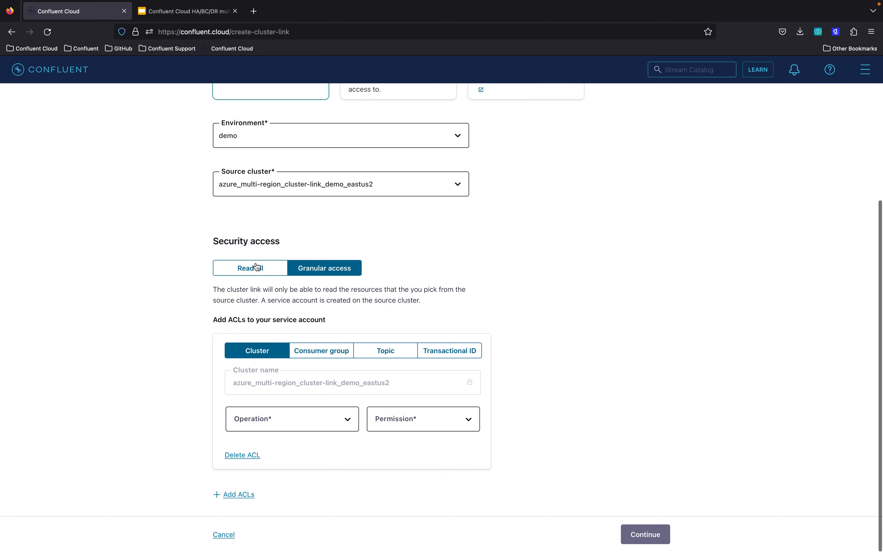
{"action": "left_click", "coordinate": [255, 266]}
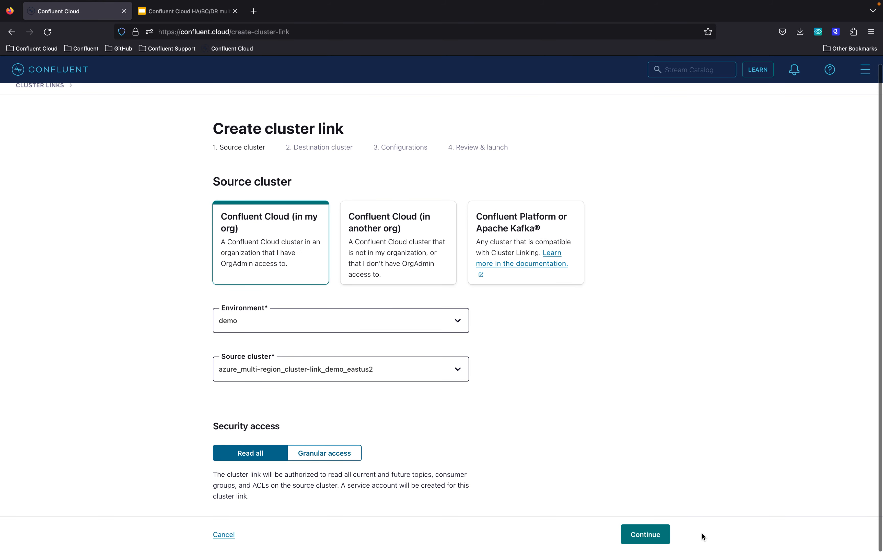
Step: Set the link's destination to azure_multi-region_cluster-link_demo_westus2 in the demo environment and proceed to the configurations
{"action": "left_click", "coordinate": [647, 536]}
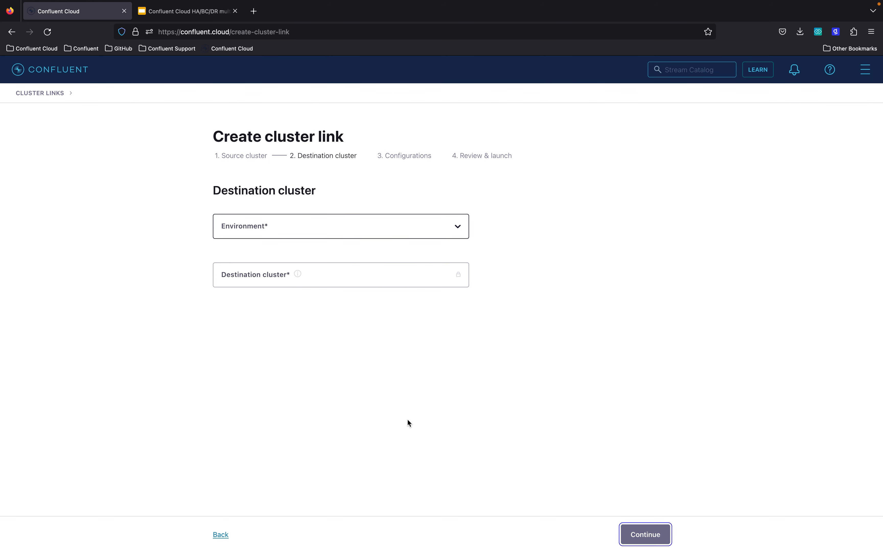
{"action": "left_click", "coordinate": [262, 225]}
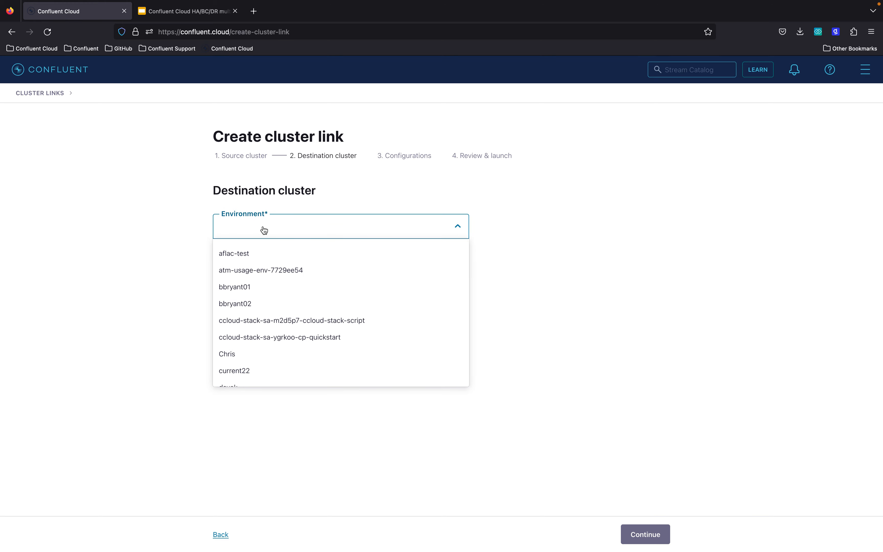
{"action": "type", "text": "demo"}
{"action": "left_click", "coordinate": [227, 270]}
{"action": "left_click", "coordinate": [263, 270]}
{"action": "left_click", "coordinate": [318, 299]}
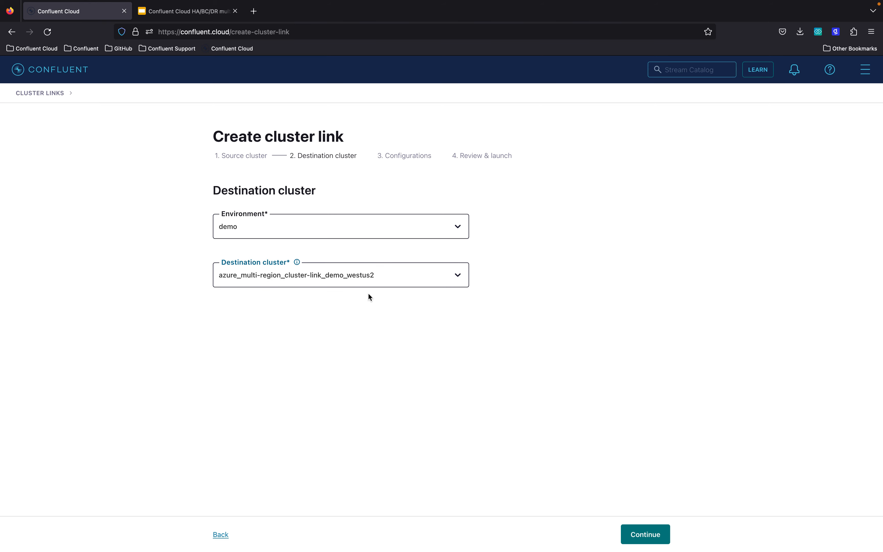
{"action": "left_click", "coordinate": [644, 534]}
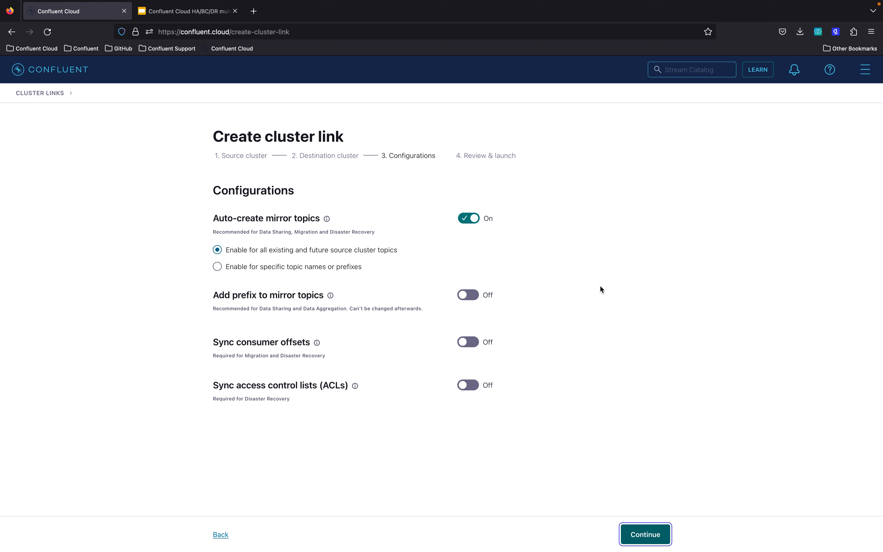
Step: Enable syncing of all existing and future source cluster ACLs and consumer group offsets, and proceed to the review
{"action": "left_click", "coordinate": [474, 384]}
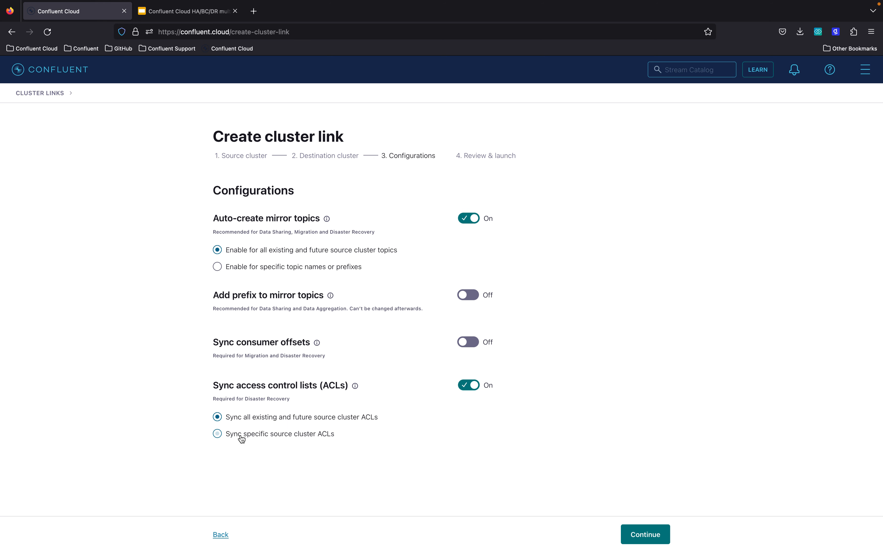
{"action": "left_click", "coordinate": [301, 436]}
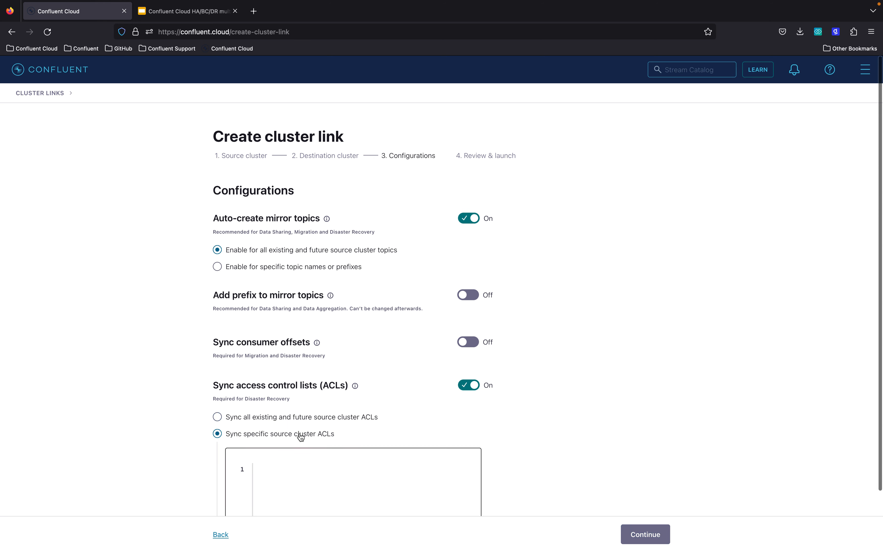
{"action": "left_click", "coordinate": [293, 419]}
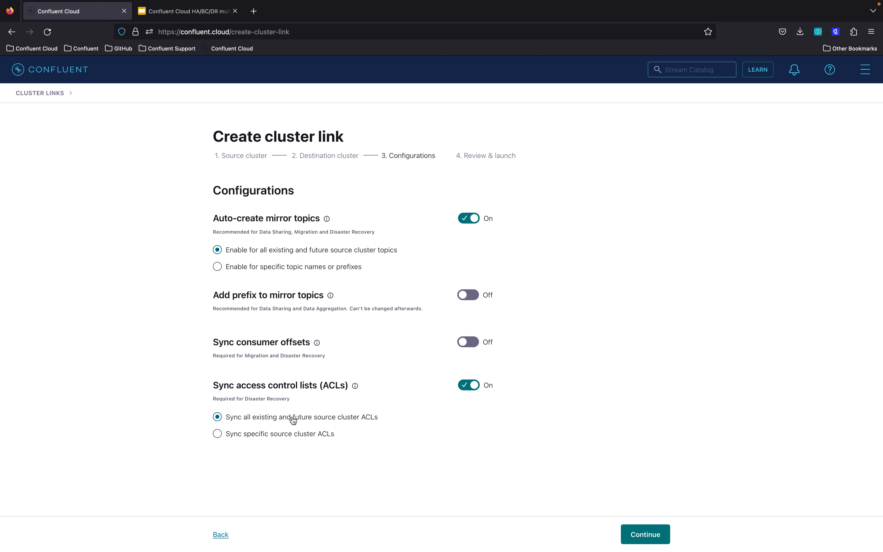
{"action": "left_click", "coordinate": [470, 343]}
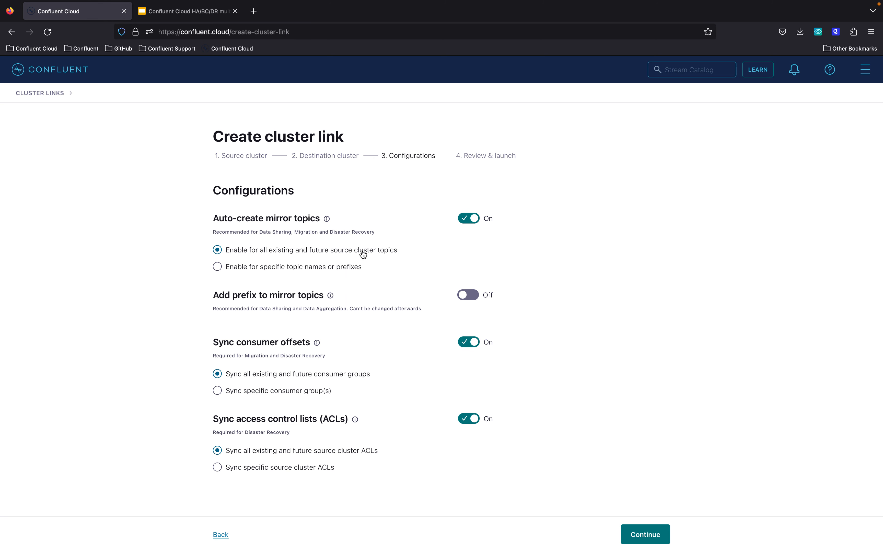
{"action": "left_click", "coordinate": [655, 539]}
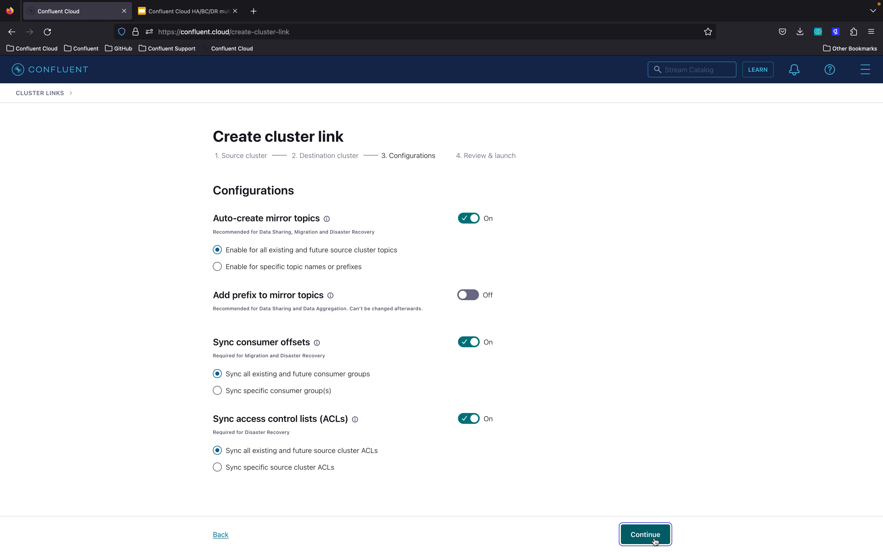
Step: Name the cluster link azure_multi-region_cluster_link_east-west and copy that name to the clipboard
{"action": "left_click", "coordinate": [286, 220]}
{"action": "left_click_drag", "start_coordinate": [286, 221], "coordinate": [211, 222]}
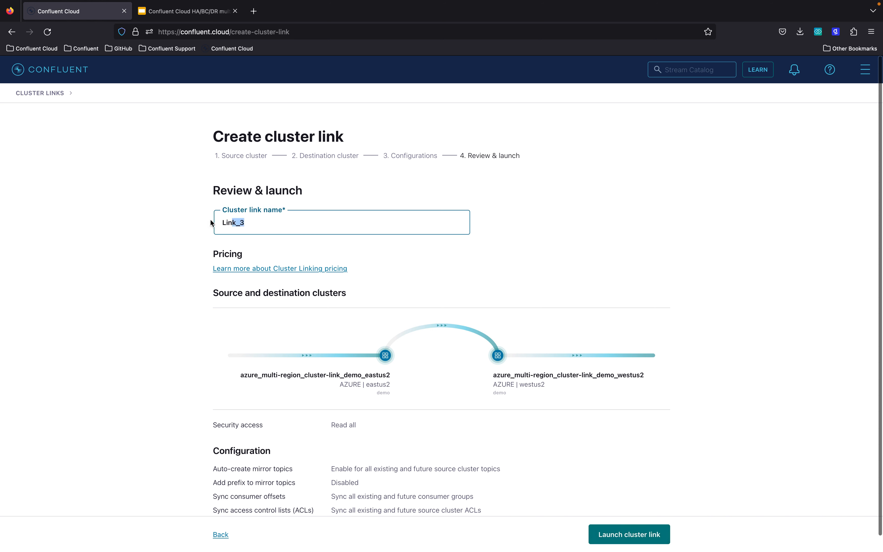
{"action": "type", "text": "azure_multi-re"}
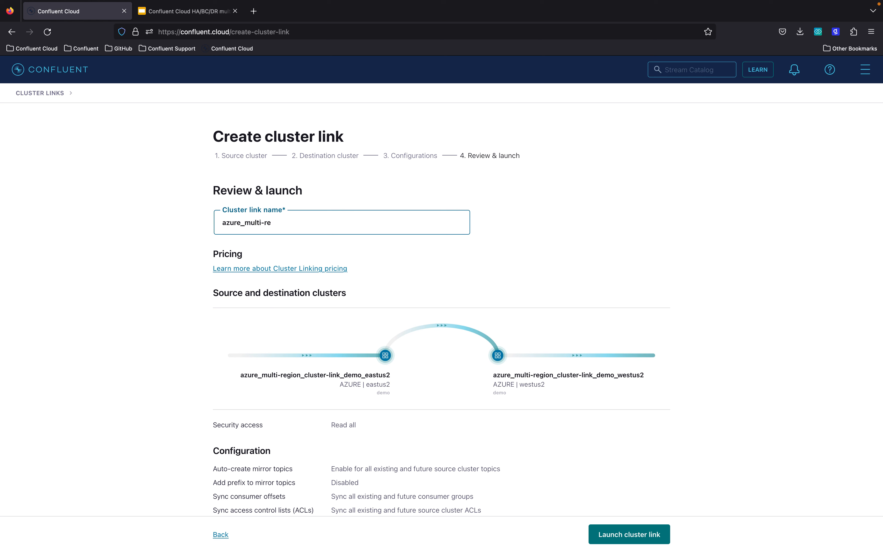
{"action": "type", "text": "gion_cluster_link_east-west"}
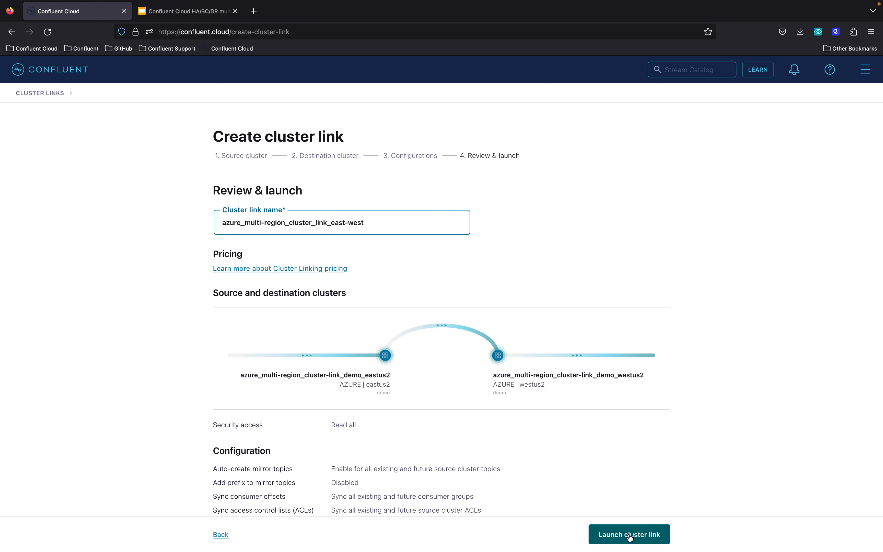
{"action": "key", "text": "super+a"}
{"action": "key", "text": "super+c"}
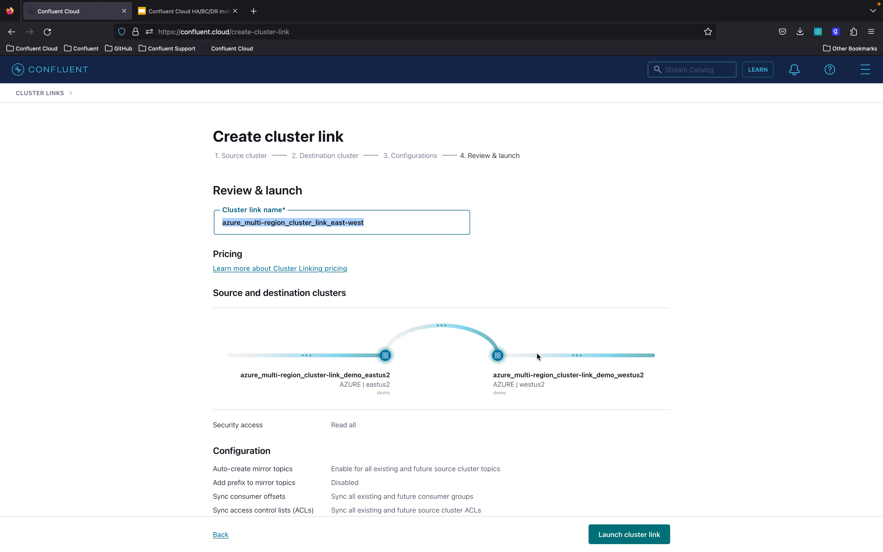
Step: Review the east-west link's configuration summary and launch the cluster link
{"action": "left_click", "coordinate": [615, 491]}
{"action": "scroll", "coordinate": [614, 489], "scroll_direction": "down", "scroll_amount": 1}
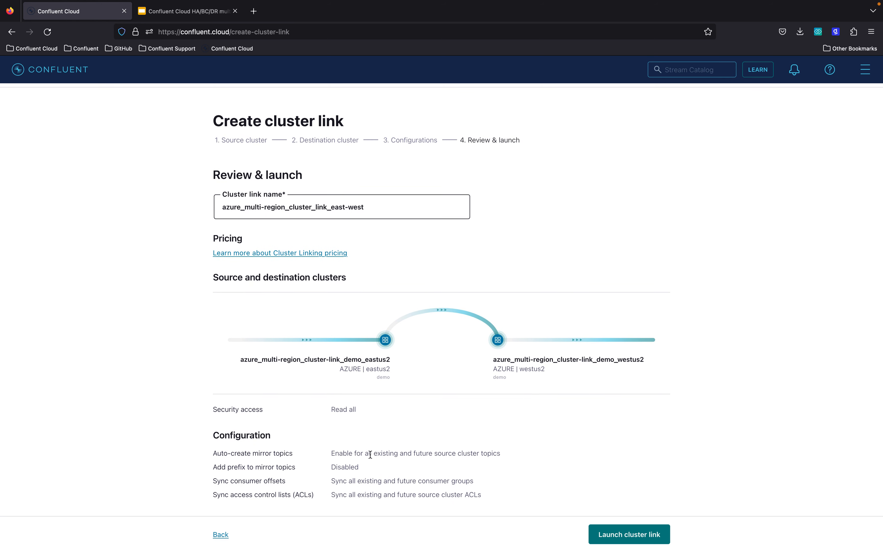
{"action": "left_click", "coordinate": [626, 536]}
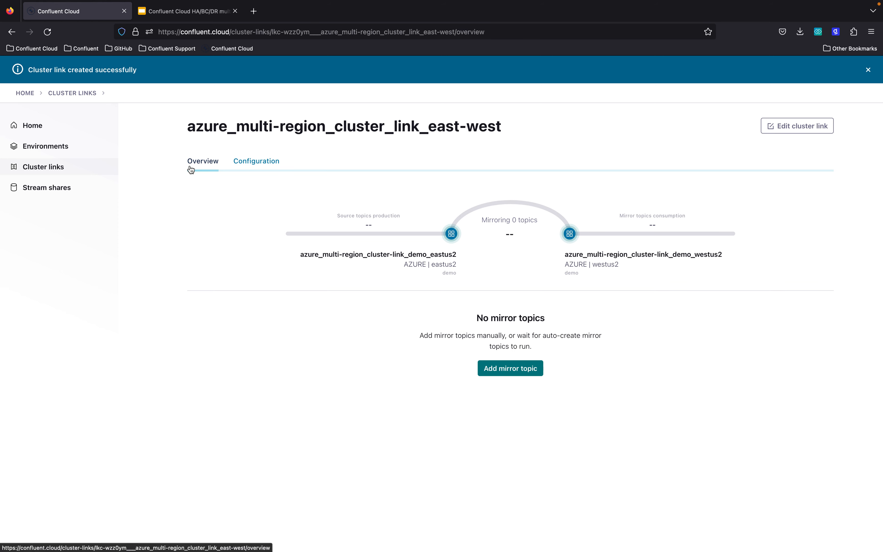
Step: Start a second cluster link with azure_multi-region_cluster-link_demo_westus2 in the demo environment as its source cluster
{"action": "left_click", "coordinate": [44, 169]}
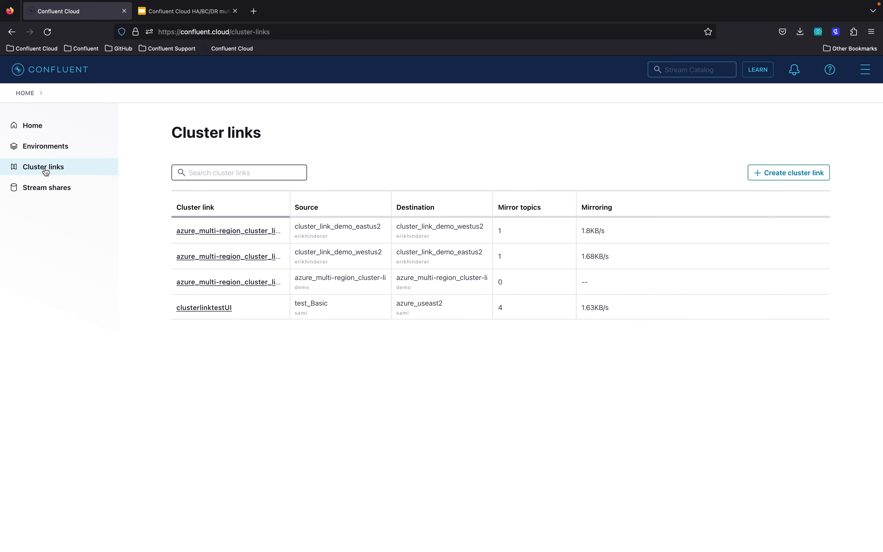
{"action": "left_click", "coordinate": [785, 176]}
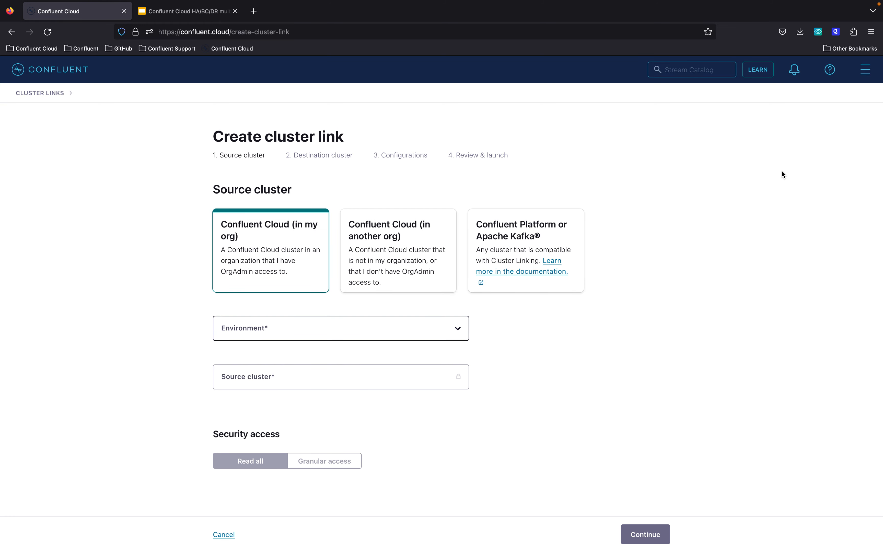
{"action": "left_click", "coordinate": [306, 327]}
{"action": "type", "text": "demo"}
{"action": "left_click", "coordinate": [237, 371]}
{"action": "left_click", "coordinate": [256, 380]}
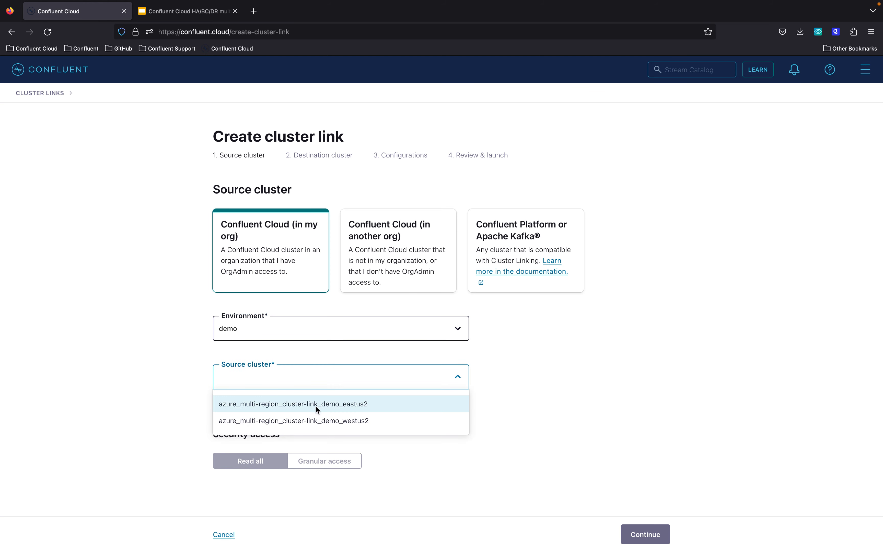
{"action": "left_click", "coordinate": [316, 421]}
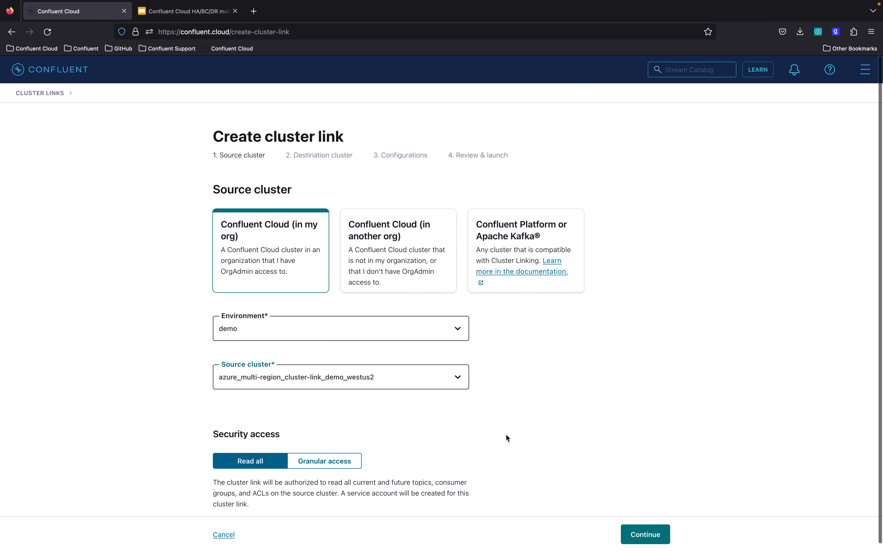
Step: Keep Read all access for the source and set azure_multi-region_cluster-link_demo_eastus2 in the demo environment as the destination cluster
{"action": "scroll", "coordinate": [505, 434], "scroll_direction": "down", "scroll_amount": 1}
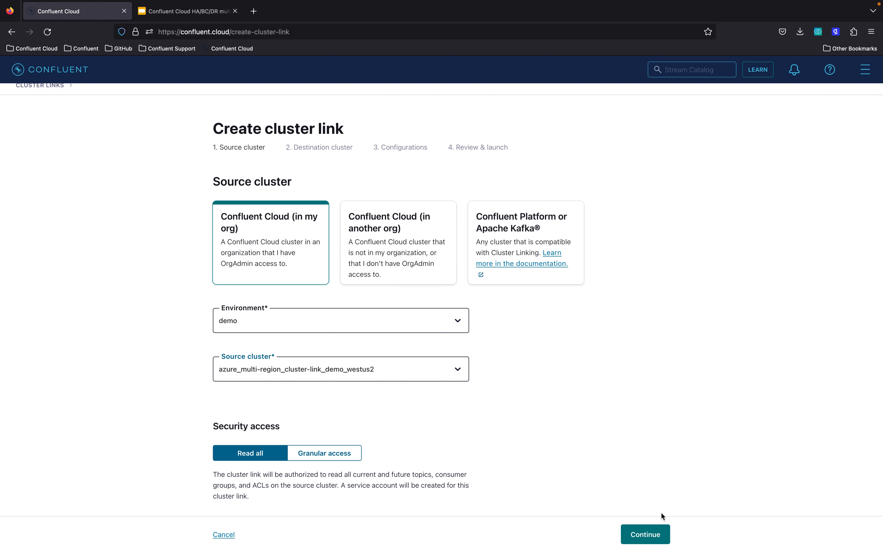
{"action": "left_click", "coordinate": [646, 531]}
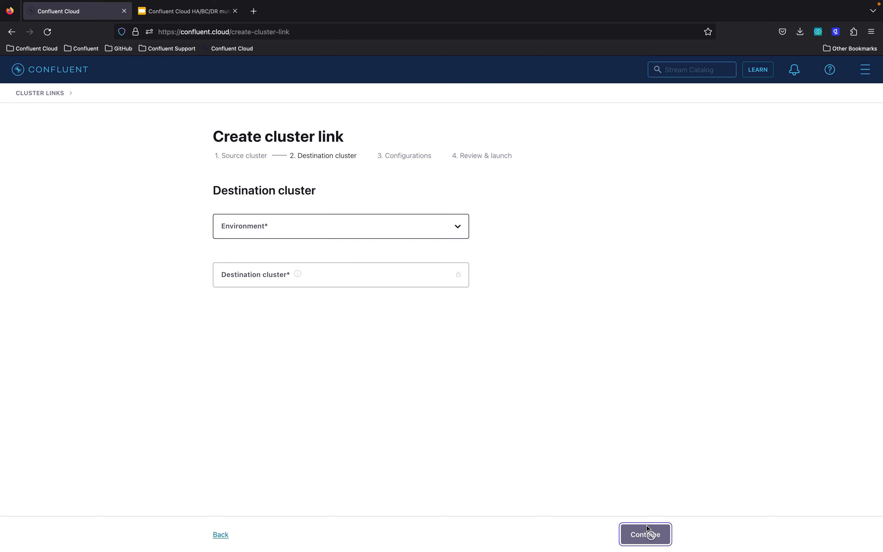
{"action": "left_click", "coordinate": [300, 231]}
{"action": "type", "text": "demo"}
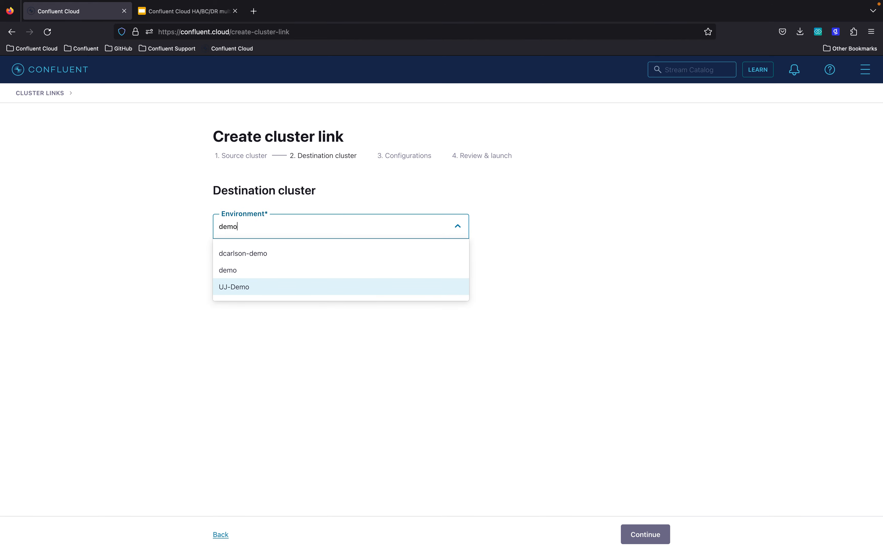
{"action": "left_click", "coordinate": [233, 269]}
{"action": "left_click", "coordinate": [248, 274]}
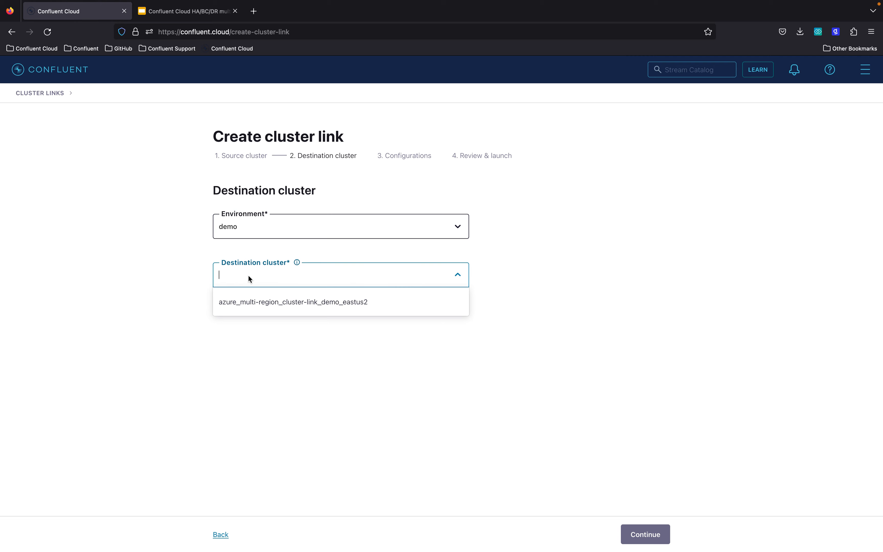
{"action": "left_click", "coordinate": [256, 300]}
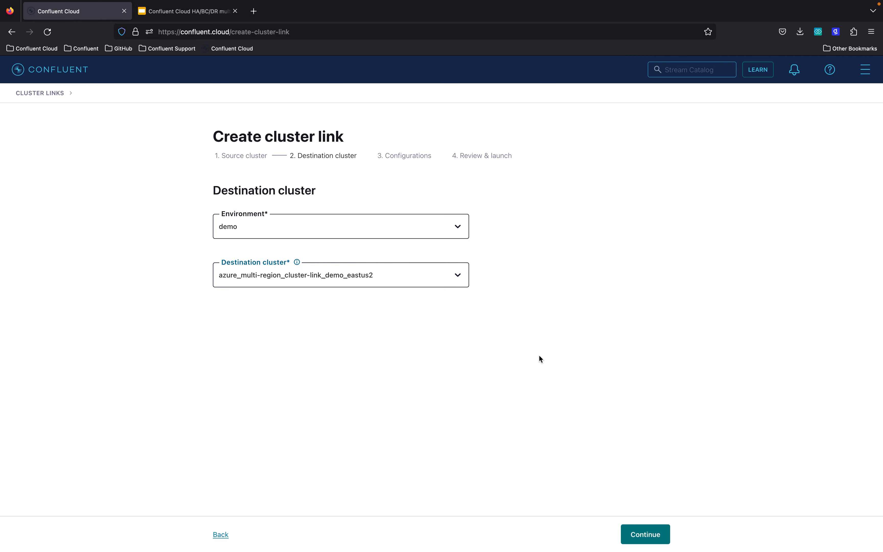
{"action": "left_click", "coordinate": [645, 534]}
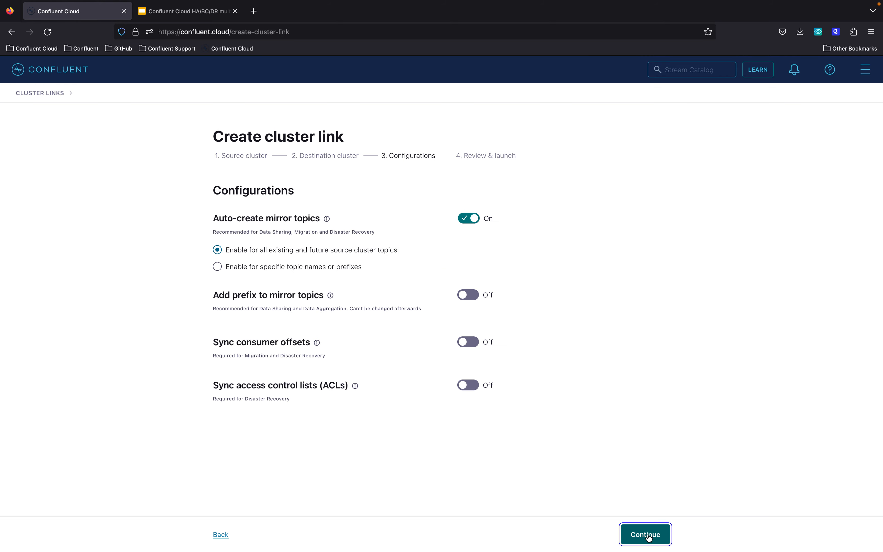
Step: Turn on ACL and consumer offset syncing for the westus2-to-eastus2 link and proceed to the review
{"action": "left_click", "coordinate": [468, 385]}
{"action": "left_click", "coordinate": [468, 342]}
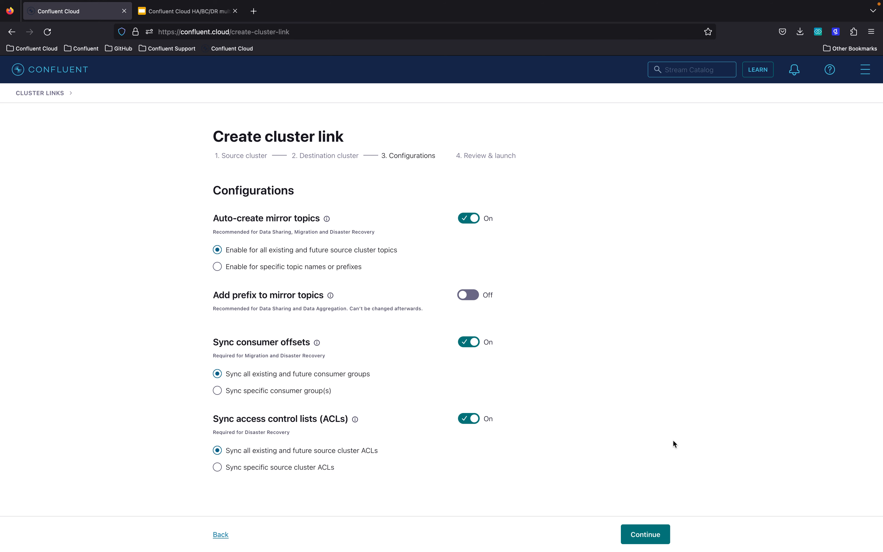
{"action": "left_click", "coordinate": [646, 537]}
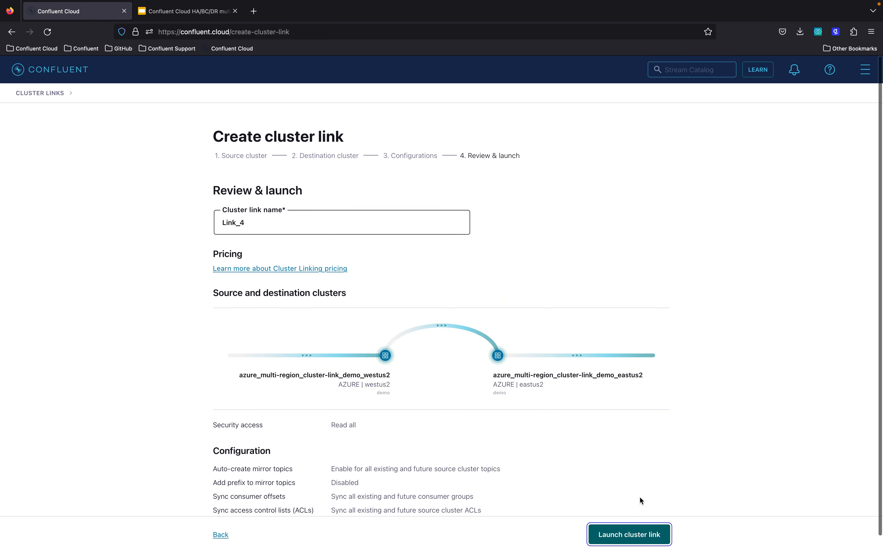
Step: Name the second cluster link azure_multi-region_cluster_link_west-east and launch it
{"action": "left_click_drag", "start_coordinate": [311, 219], "coordinate": [131, 202]}
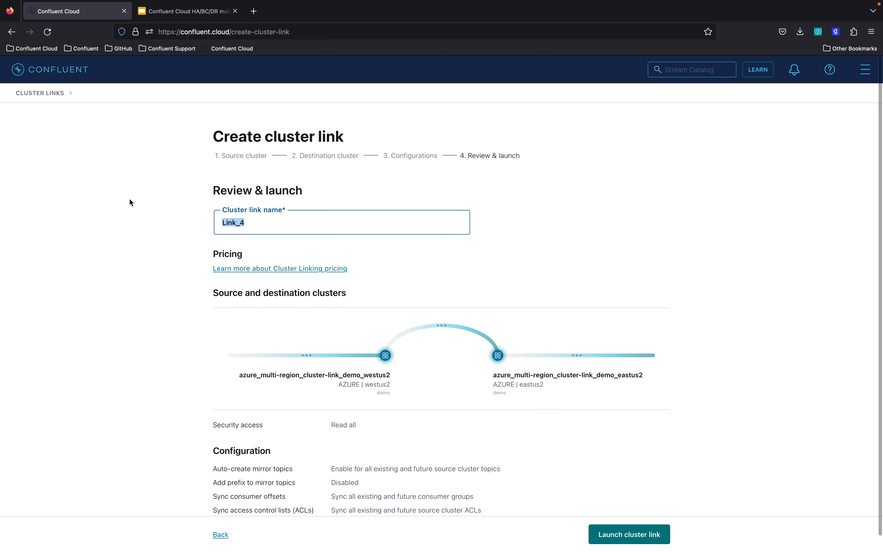
{"action": "key", "text": "super+v"}
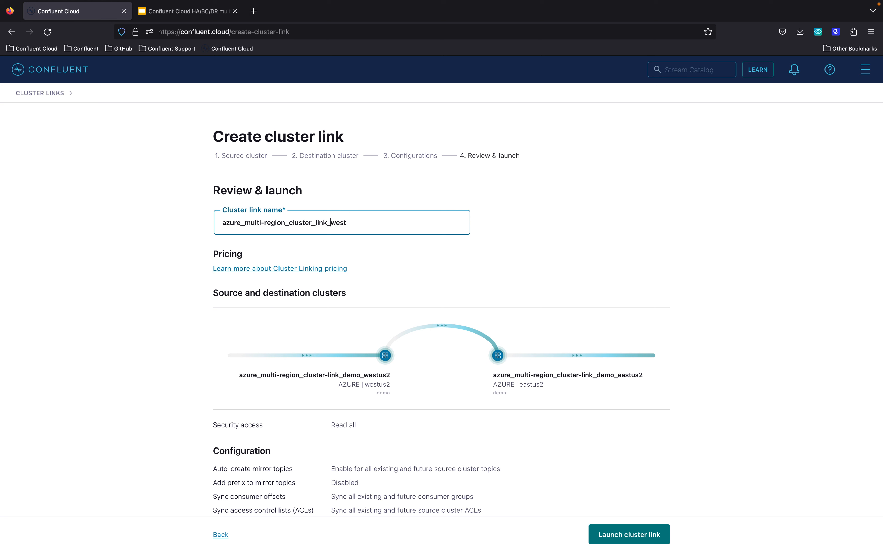
{"action": "type", "text": "-east"}
{"action": "left_click", "coordinate": [453, 279]}
{"action": "scroll", "coordinate": [454, 282], "scroll_direction": "down", "scroll_amount": 2}
{"action": "left_click", "coordinate": [629, 529]}
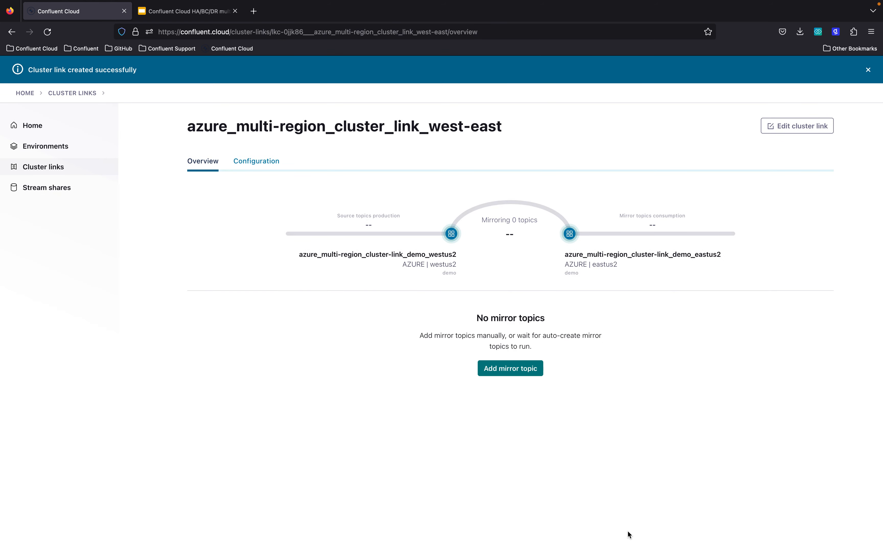
Step: Open the east-west cluster link from the cluster links list and inspect its east.clickstream mirror topic
{"action": "left_click", "coordinate": [71, 166]}
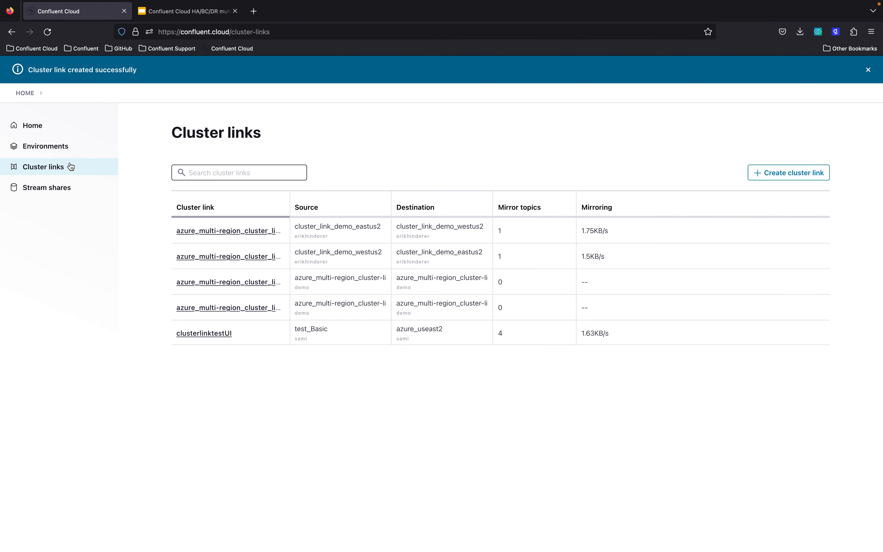
{"action": "left_click", "coordinate": [239, 283]}
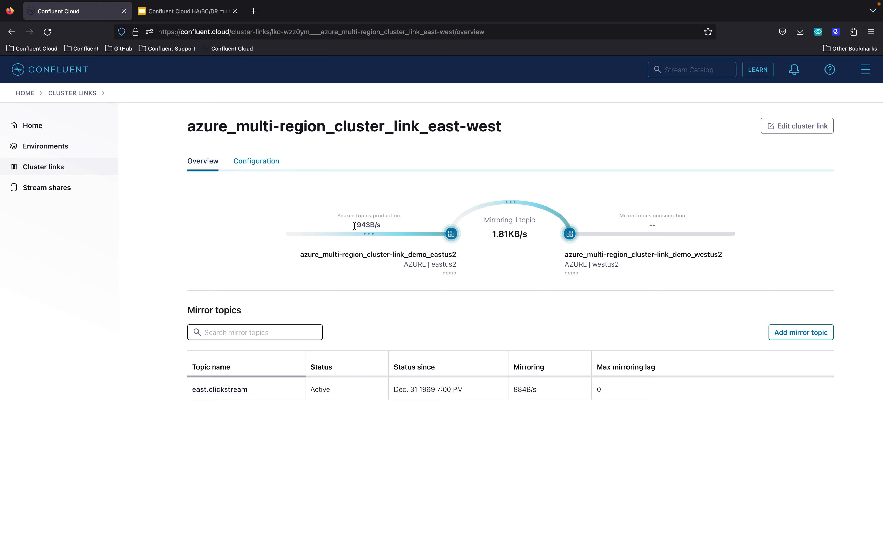
{"action": "left_click", "coordinate": [218, 390]}
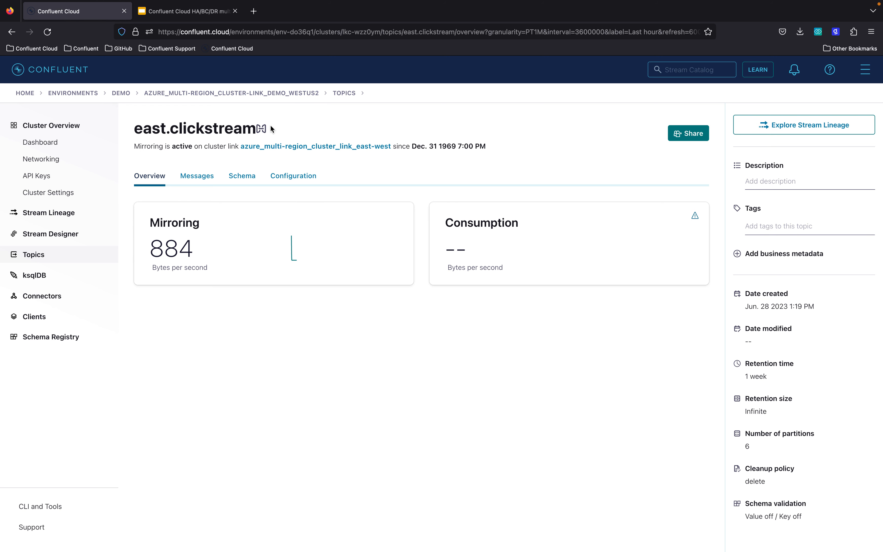
{"action": "mouse_move", "coordinate": [259, 132]}
Step: Check the mirror topic in the eastus2 cluster's topic list and return to the demo environment's clusters
{"action": "left_click", "coordinate": [124, 94]}
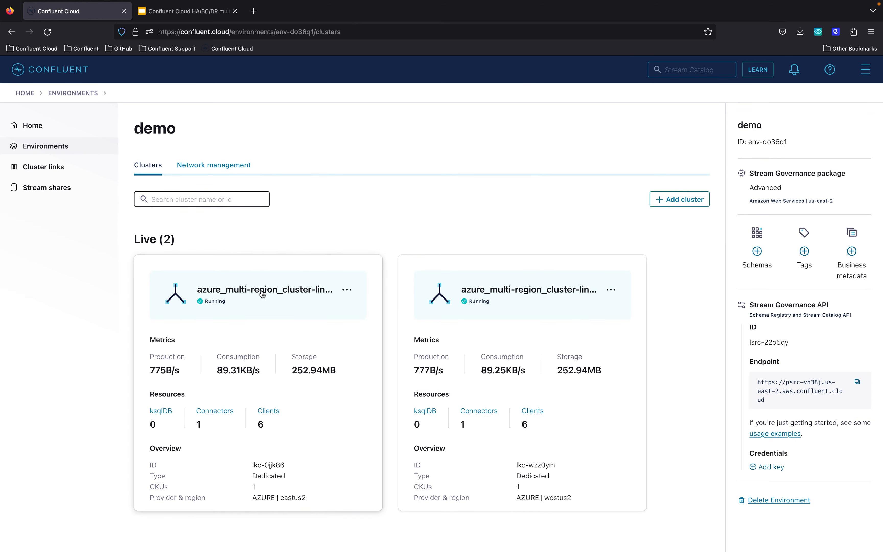
{"action": "left_click", "coordinate": [262, 293]}
{"action": "left_click", "coordinate": [41, 255]}
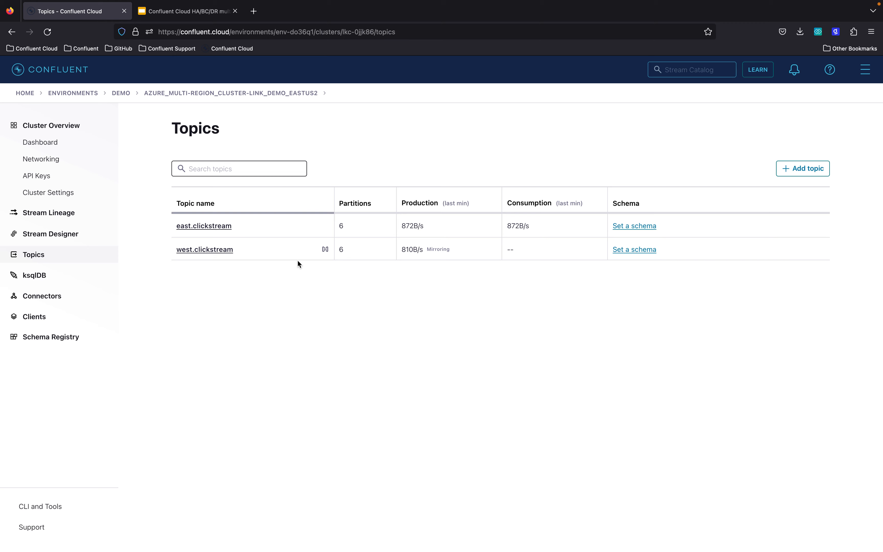
{"action": "mouse_move", "coordinate": [324, 250]}
{"action": "left_click", "coordinate": [123, 94]}
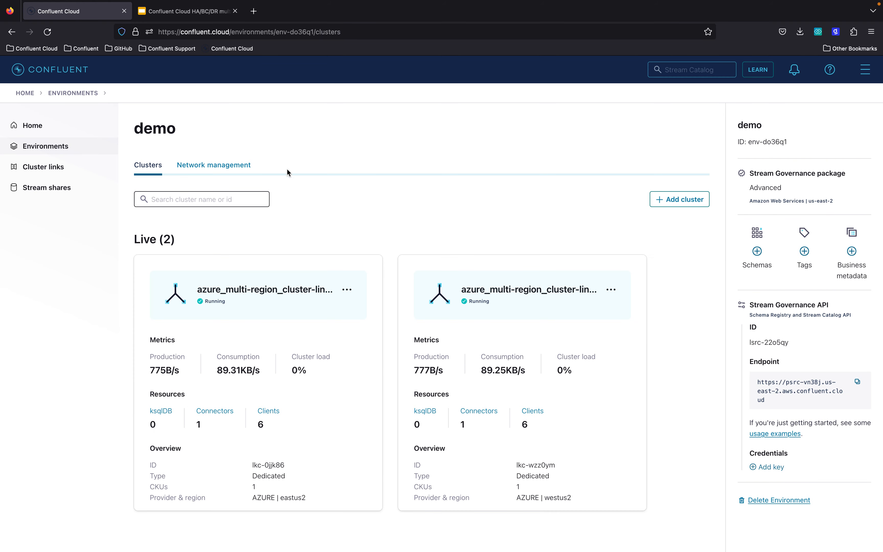